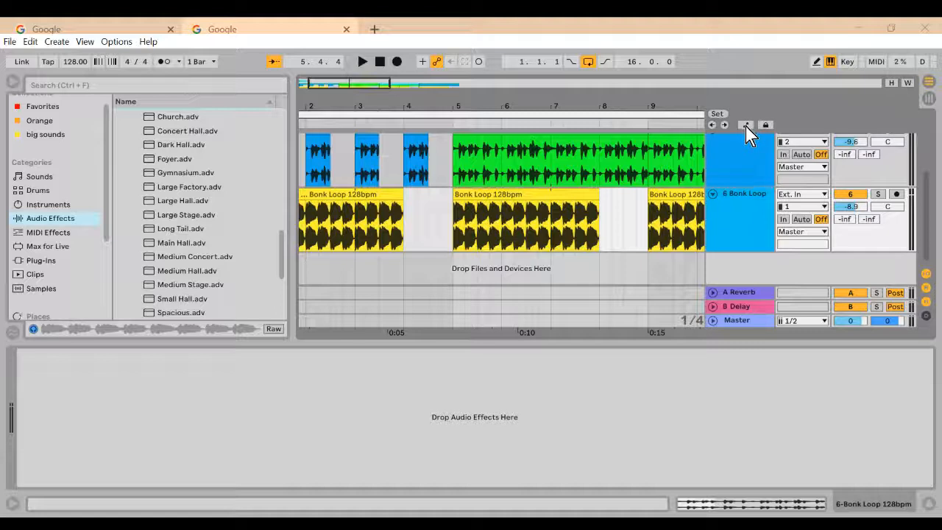
# Undo the colour change of the 6 Bonk Loop track and switch the arrangement to showing automation.
pyautogui.hotkey('ctrl', 'z')
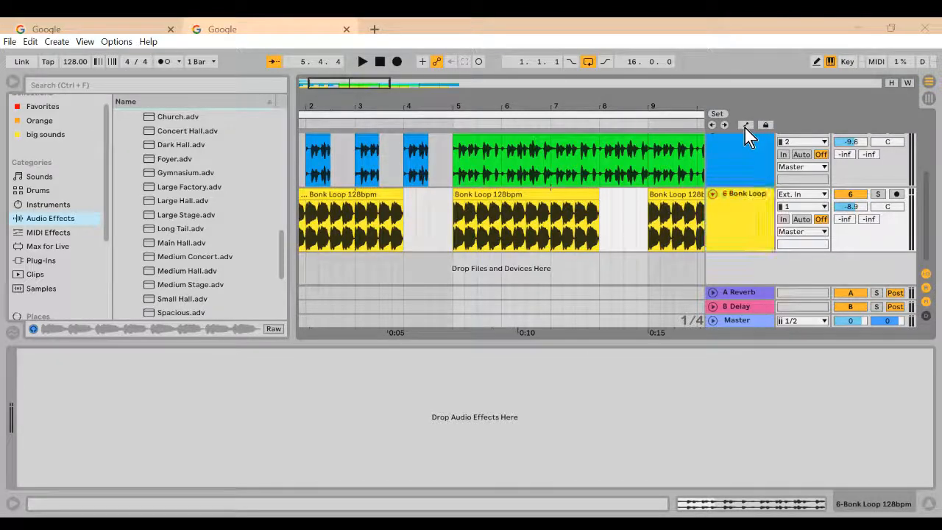
pyautogui.click(746, 125)
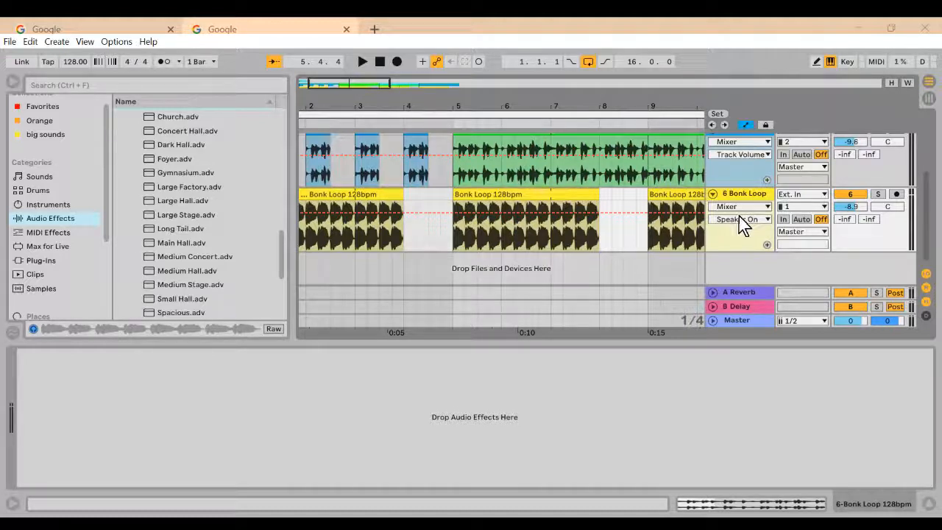
pyautogui.click(742, 195)
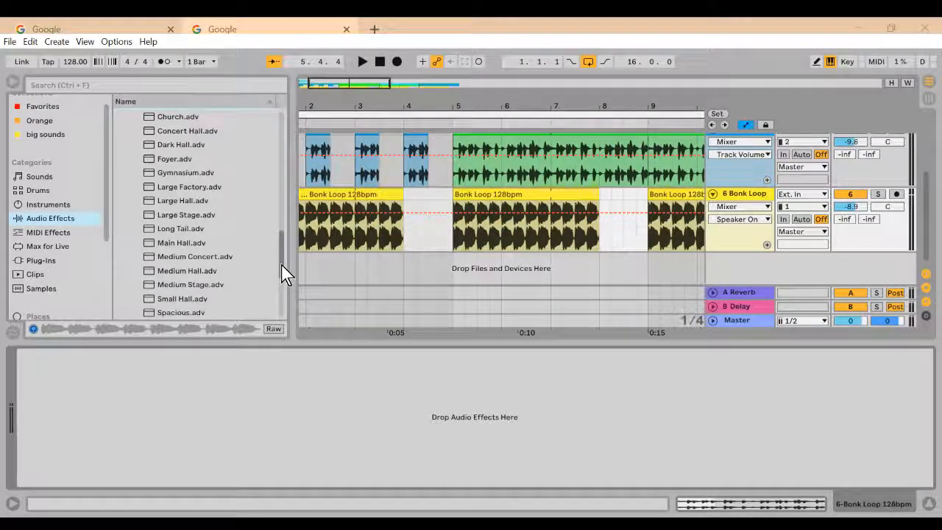
# Add the Auto Filter audio effect to the 6 Bonk Loop track.
pyautogui.moveTo(284, 271); pyautogui.dragTo(274, 136)
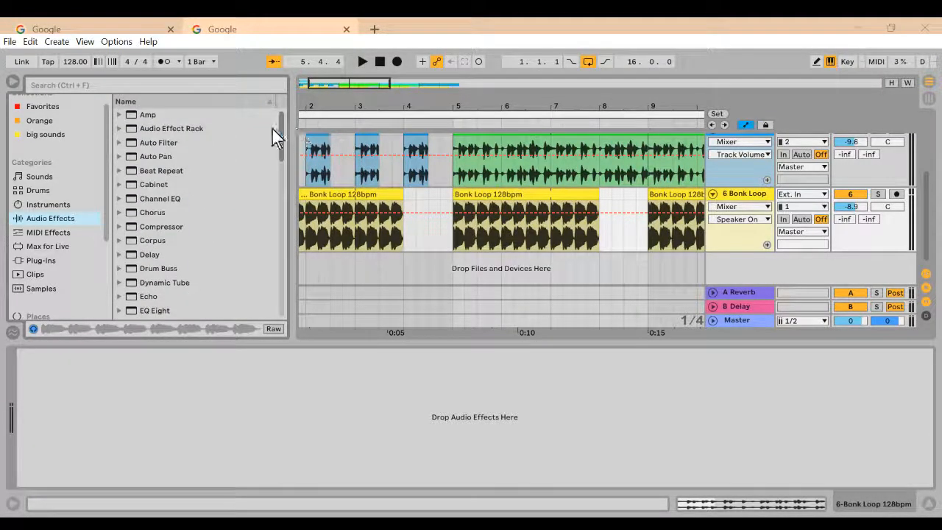
pyautogui.click(146, 143)
pyautogui.moveTo(146, 142); pyautogui.dragTo(736, 203)
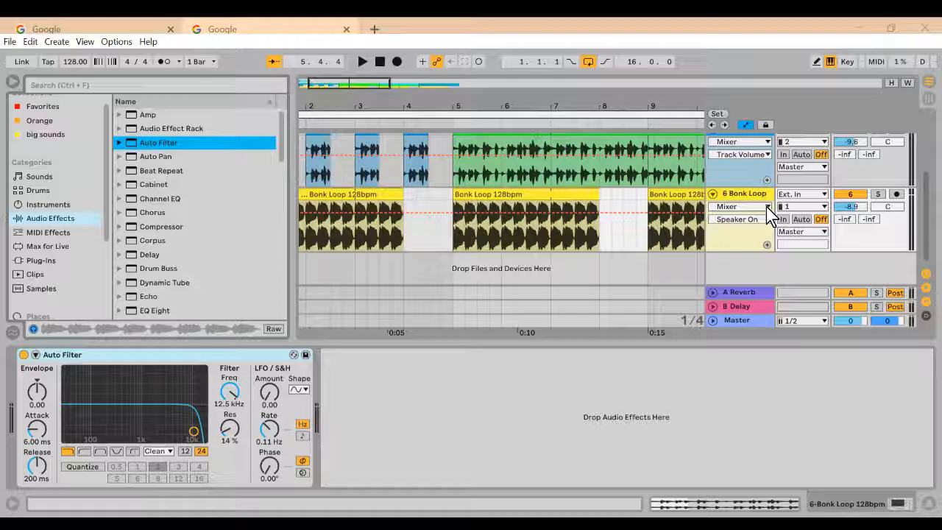
# Choose the Auto Filter's Frequency as the Bonk Loop track's automation parameter and show it in a separate automation lane.
pyautogui.click(767, 209)
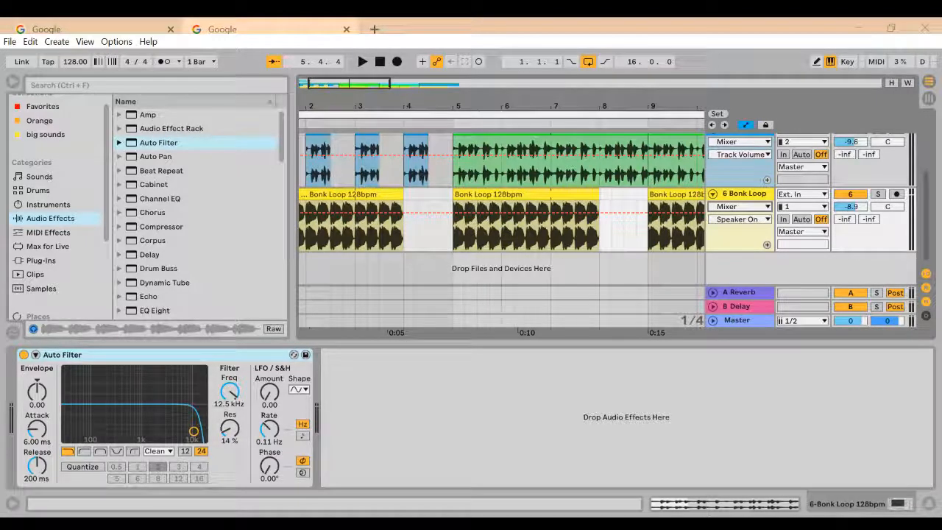
pyautogui.press('Down')
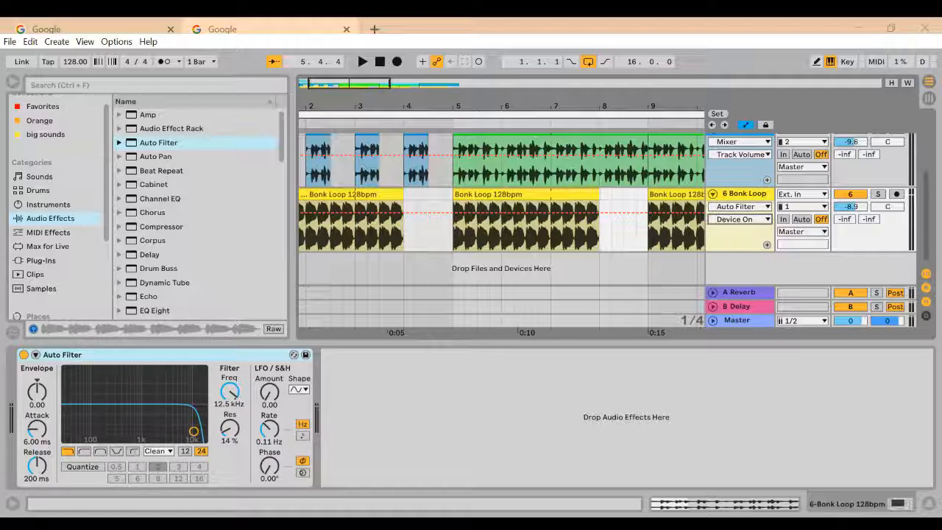
pyautogui.click(734, 283)
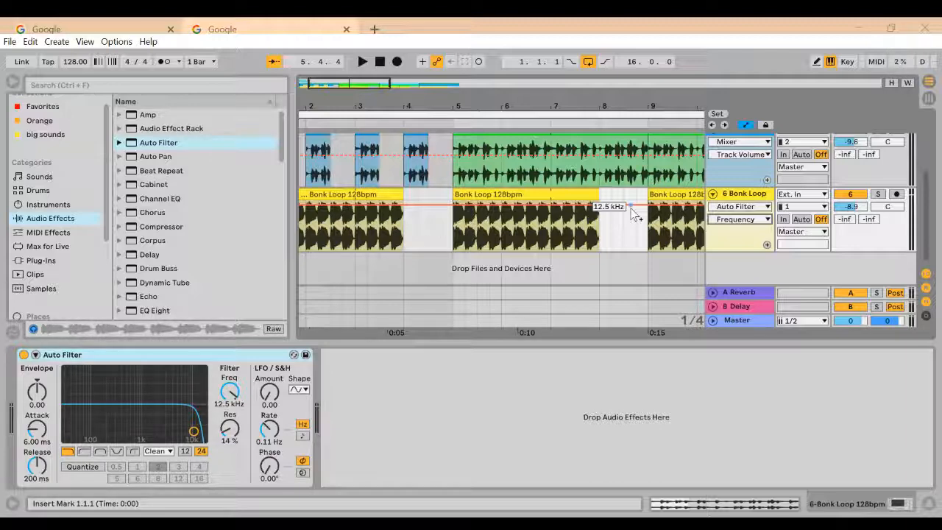
pyautogui.click(767, 244)
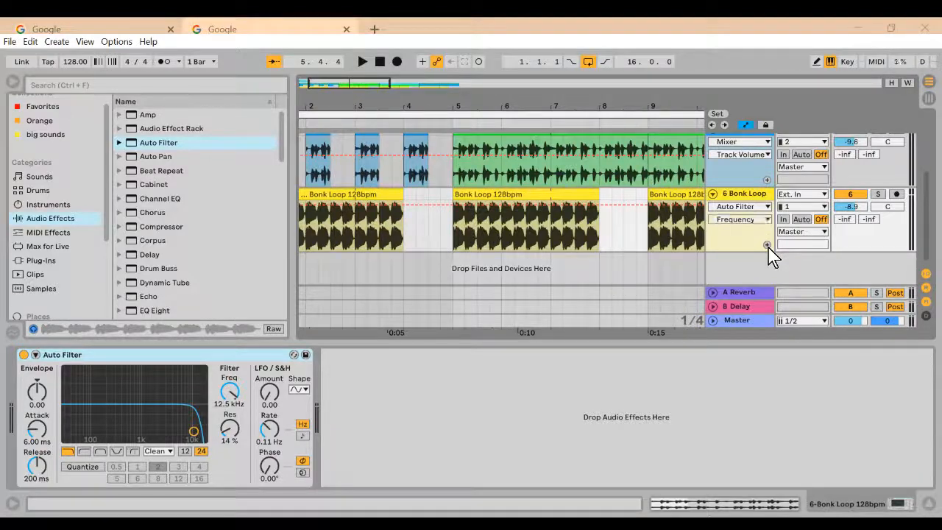
pyautogui.scroll(-1, 663, 268)
pyautogui.scroll(-2, 663, 269)
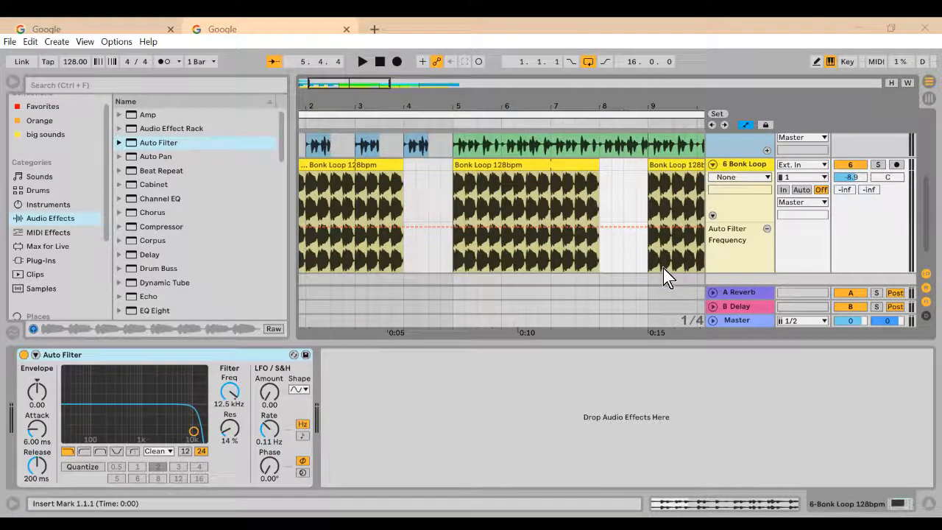
pyautogui.scroll(1, 666, 272)
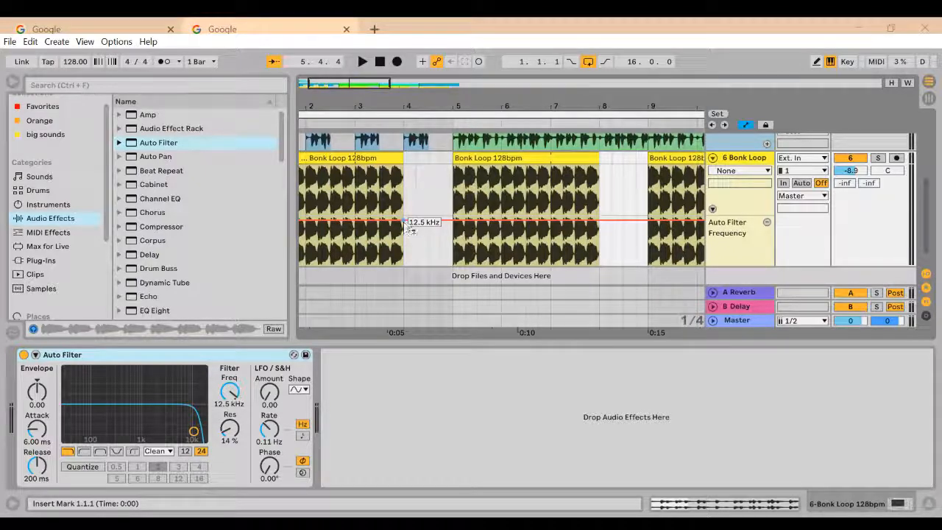
# Play the arrangement briefly and draw a Frequency automation ramp on Bonk Loop from about 100 Hz at the start to 12.5 kHz at bar 4.
pyautogui.click(363, 63)
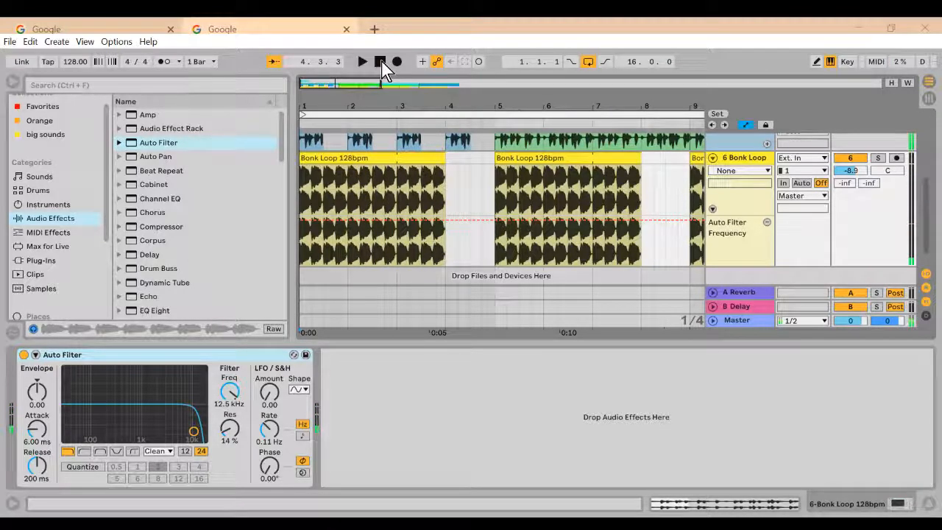
pyautogui.click(380, 61)
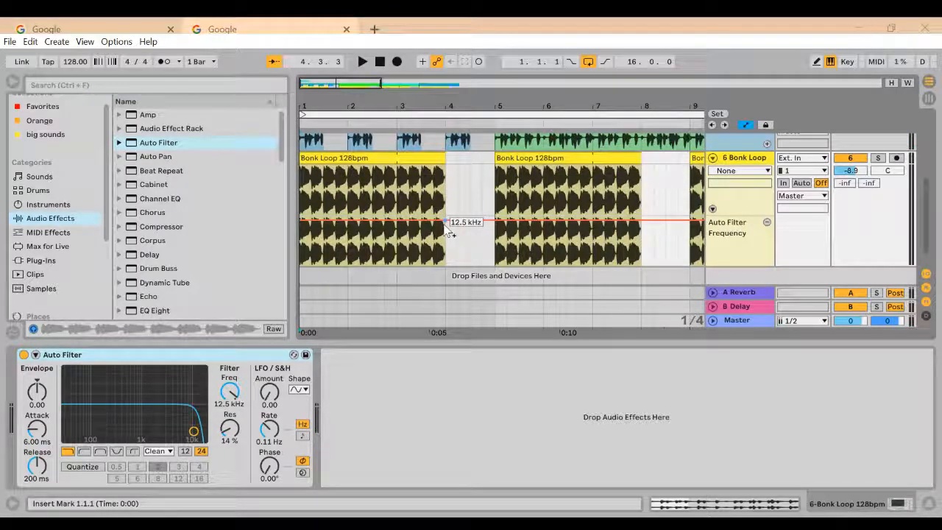
pyautogui.click(445, 224)
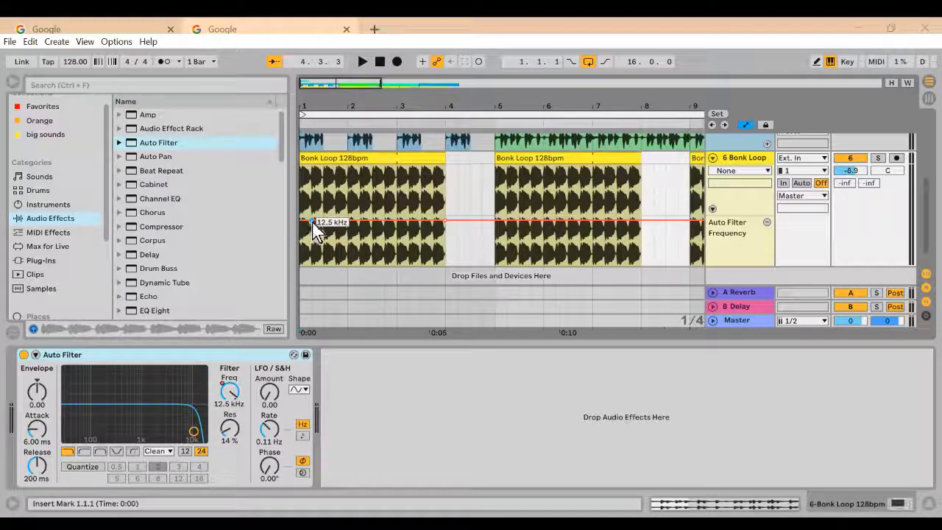
pyautogui.moveTo(312, 222); pyautogui.dragTo(313, 230)
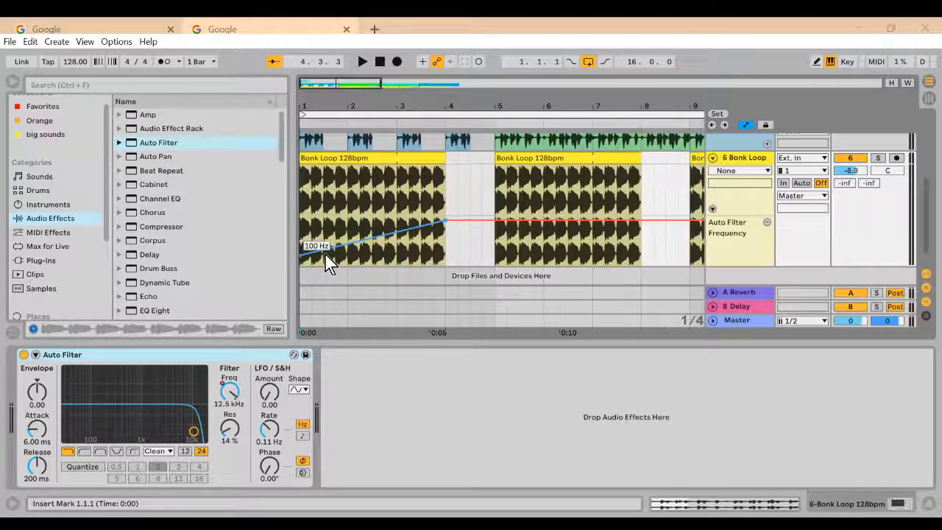
# Play the arrangement from the start to listen to the filter frequency sweep on the Bonk Loop track.
pyautogui.click(380, 63)
pyautogui.click(359, 65)
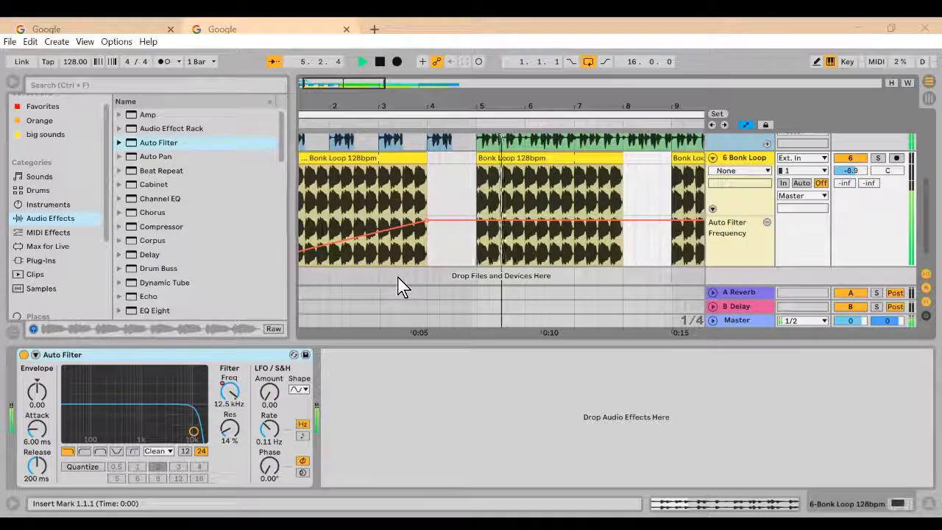
pyautogui.click(380, 62)
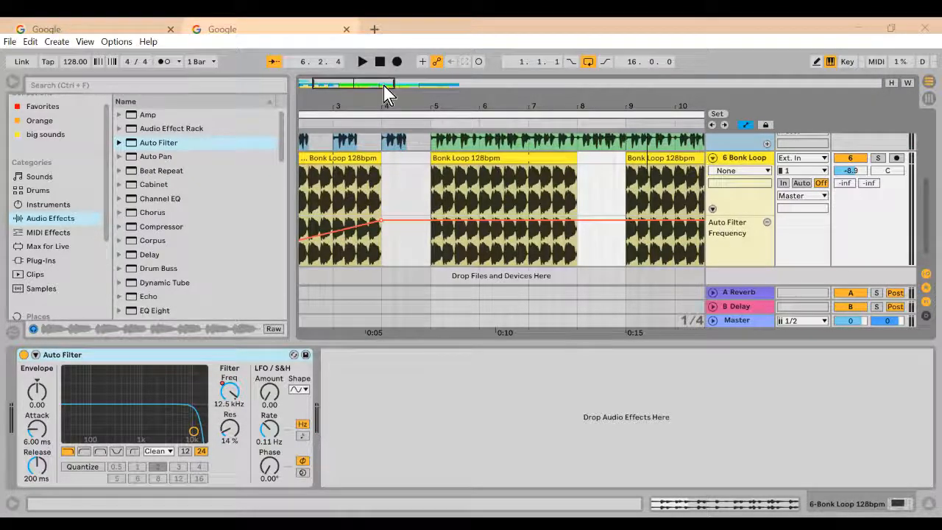
pyautogui.moveTo(384, 87); pyautogui.dragTo(384, 84)
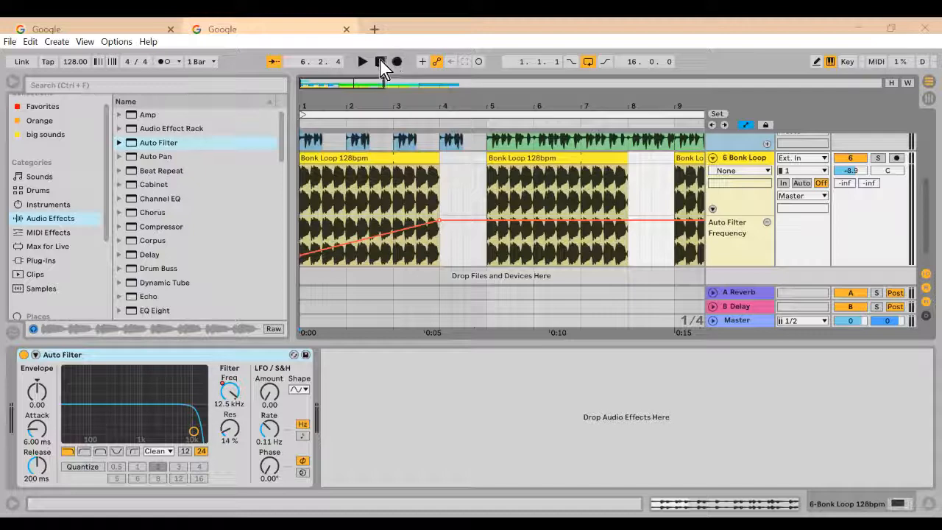
pyautogui.click(380, 62)
pyautogui.click(361, 61)
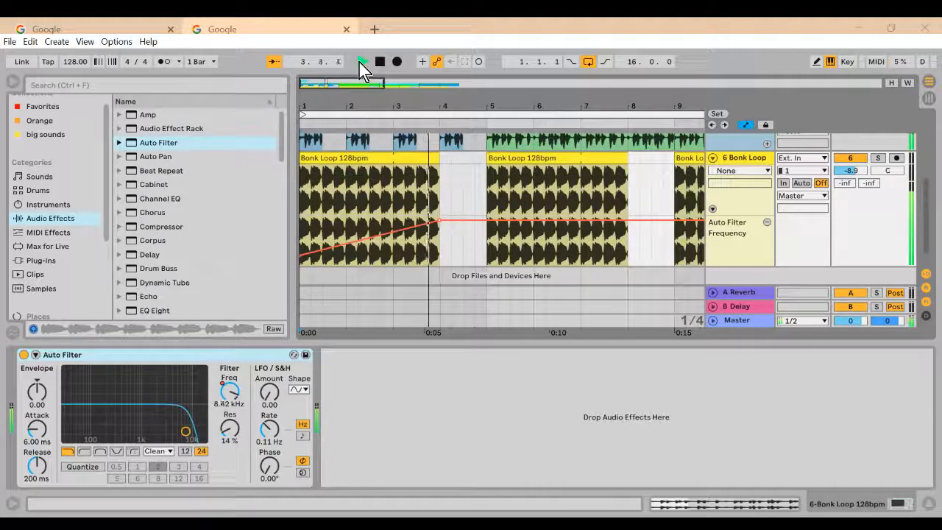
pyautogui.click(380, 61)
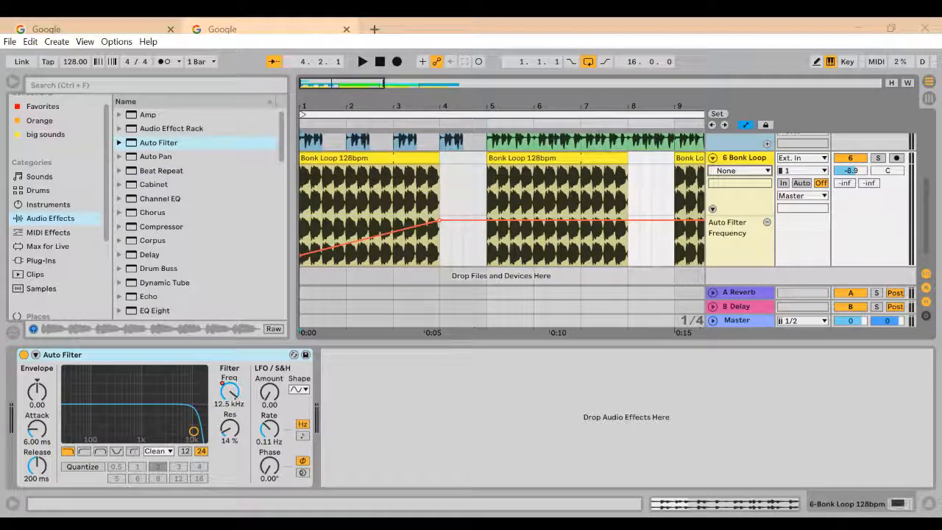
# Choose the Auto Filter's Resonance as the Bonk Loop track's automation parameter and show it in its own automation lane.
pyautogui.click(757, 193)
pyautogui.click(758, 185)
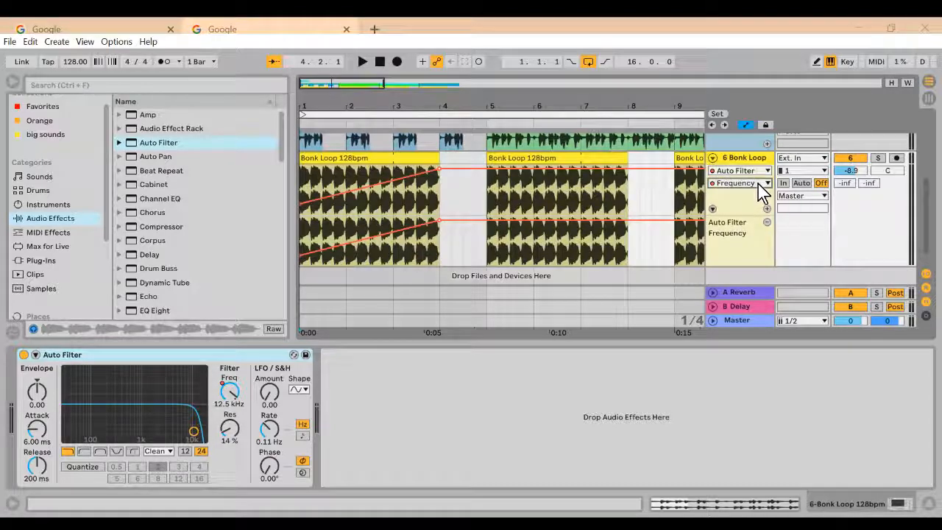
pyautogui.click(746, 262)
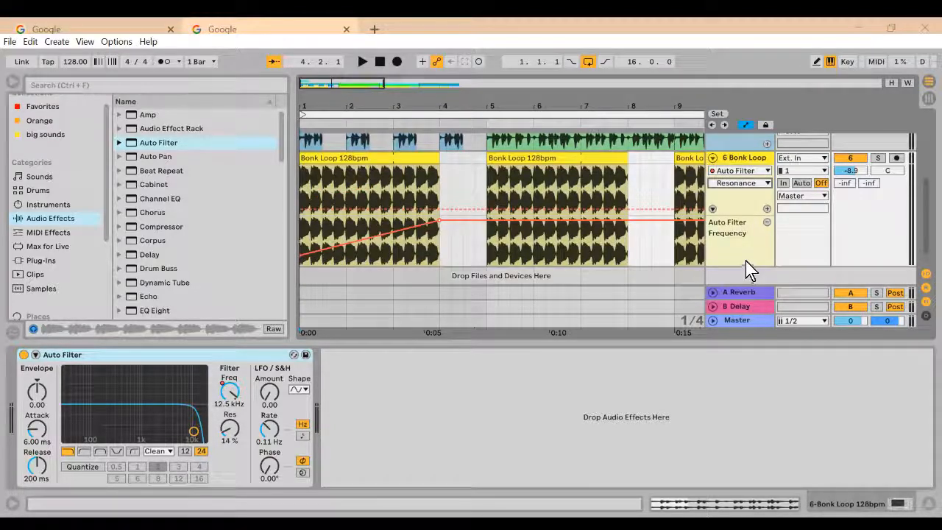
pyautogui.click(766, 209)
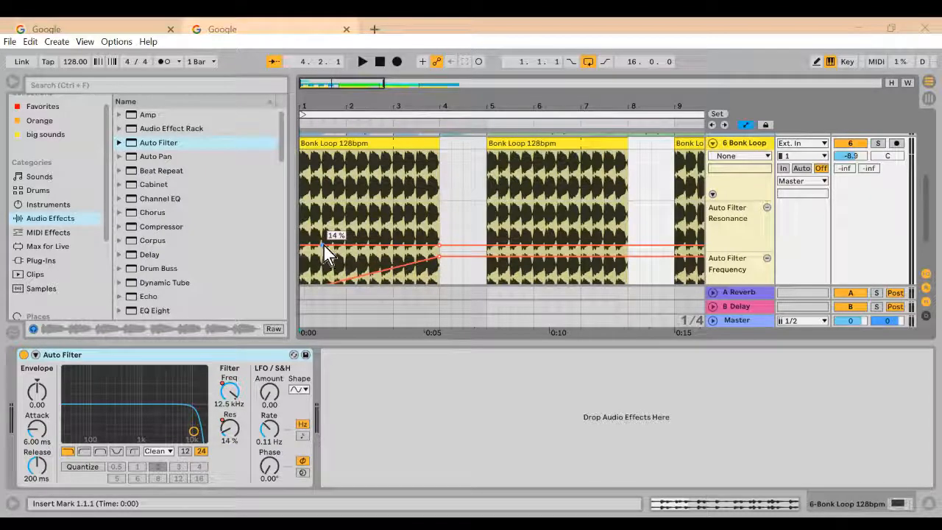
# Draw a Resonance automation ramp falling from the start of the first Bonk Loop clip to 14 % at bar 4, and play it back.
pyautogui.moveTo(324, 246); pyautogui.dragTo(327, 253)
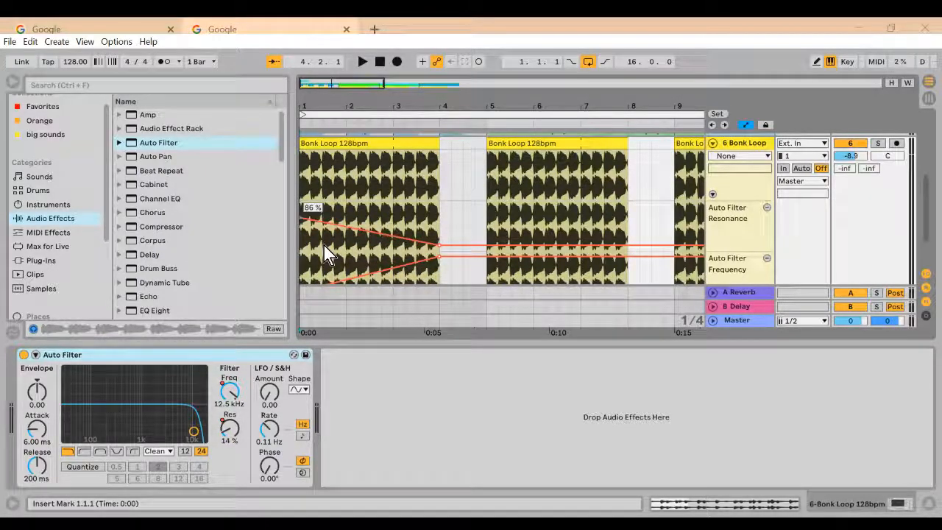
pyautogui.click(364, 64)
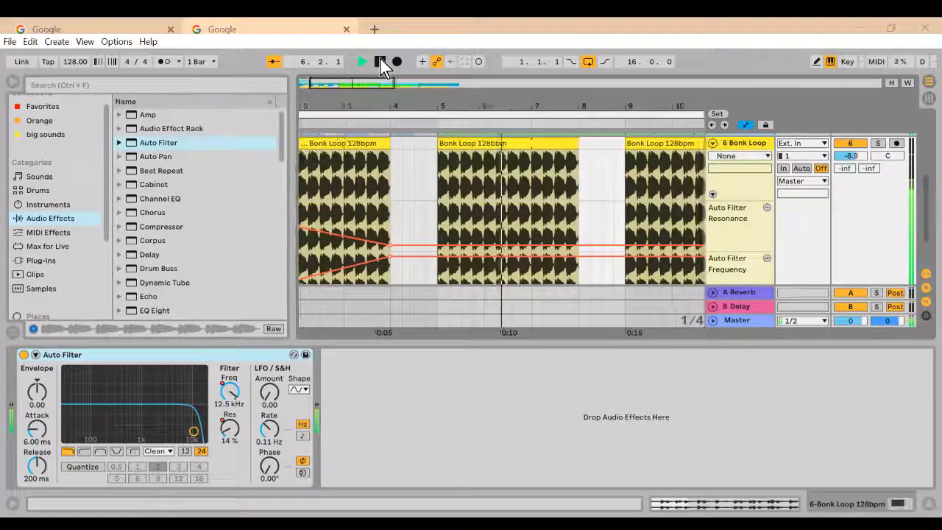
pyautogui.click(380, 63)
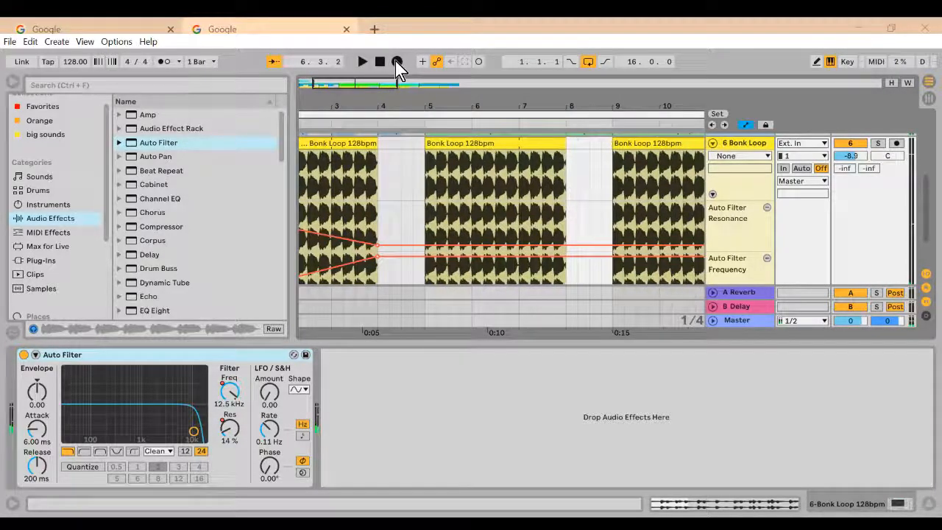